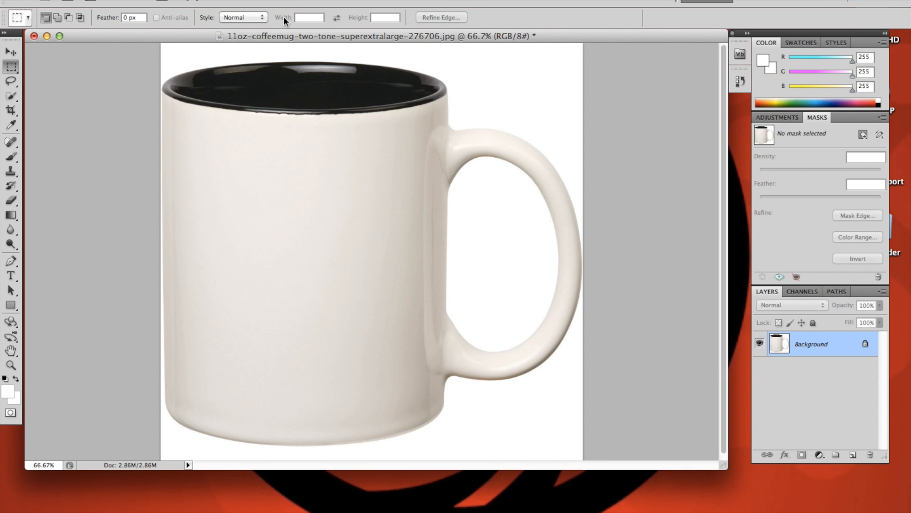
# Select the mug's off-white tones with Color Range, sampling the upper part of the handle with fuzziness 41
pyautogui.click(229, 0)
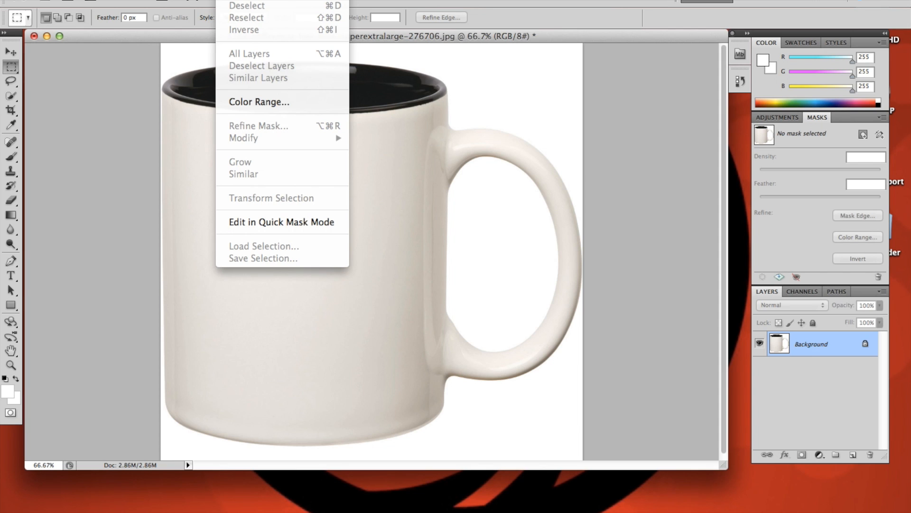
pyautogui.click(272, 101)
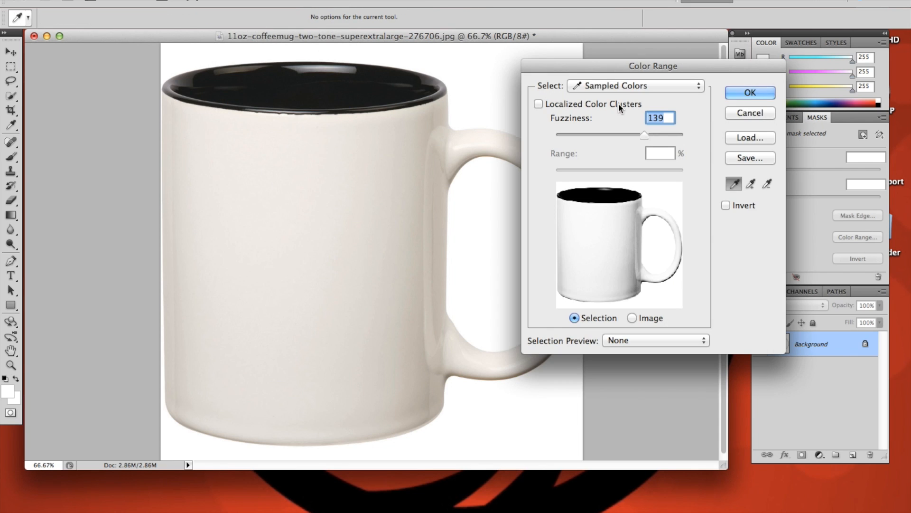
pyautogui.moveTo(653, 63); pyautogui.dragTo(653, 10)
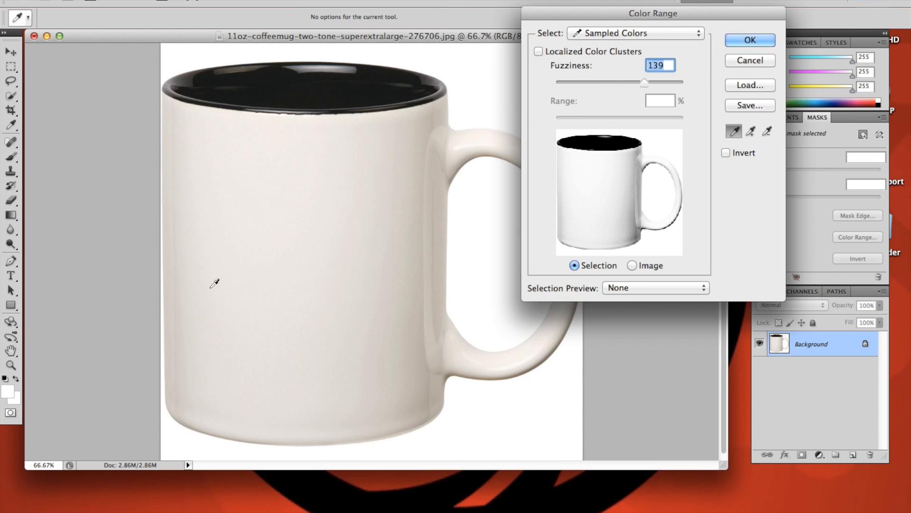
pyautogui.click(302, 233)
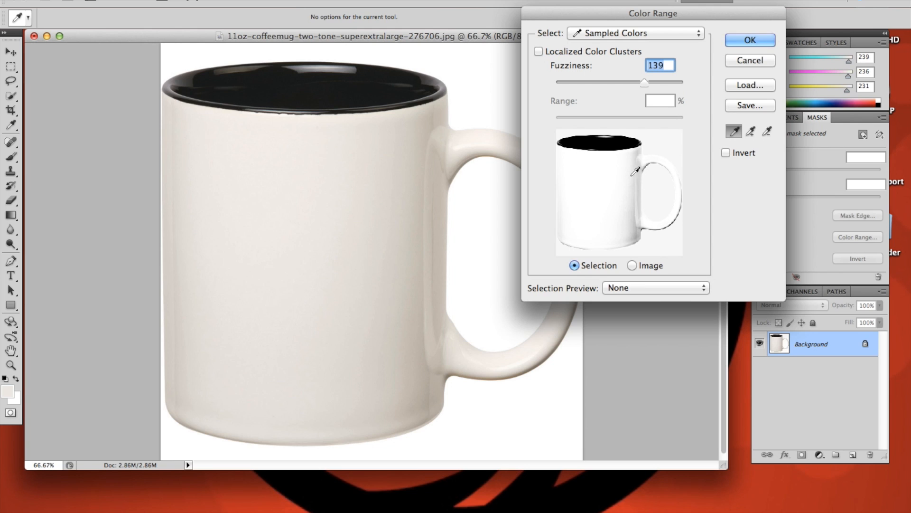
pyautogui.click(442, 212)
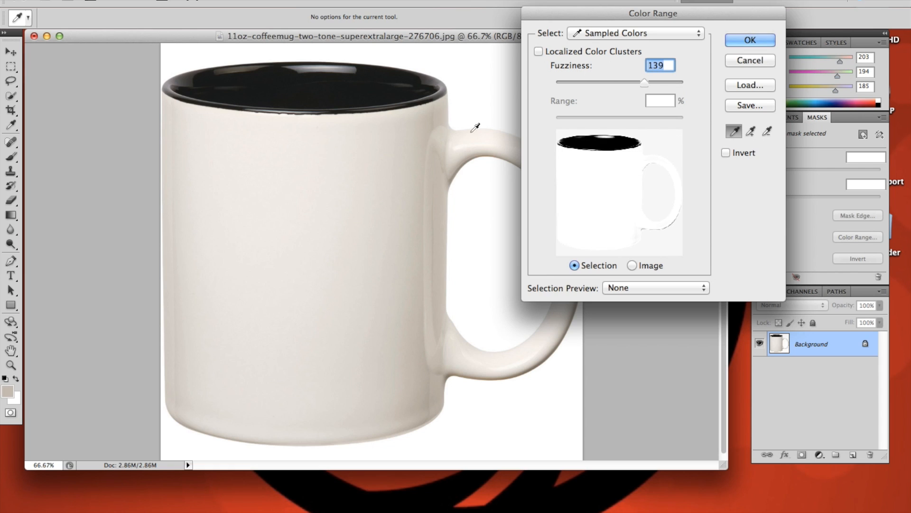
pyautogui.click(438, 397)
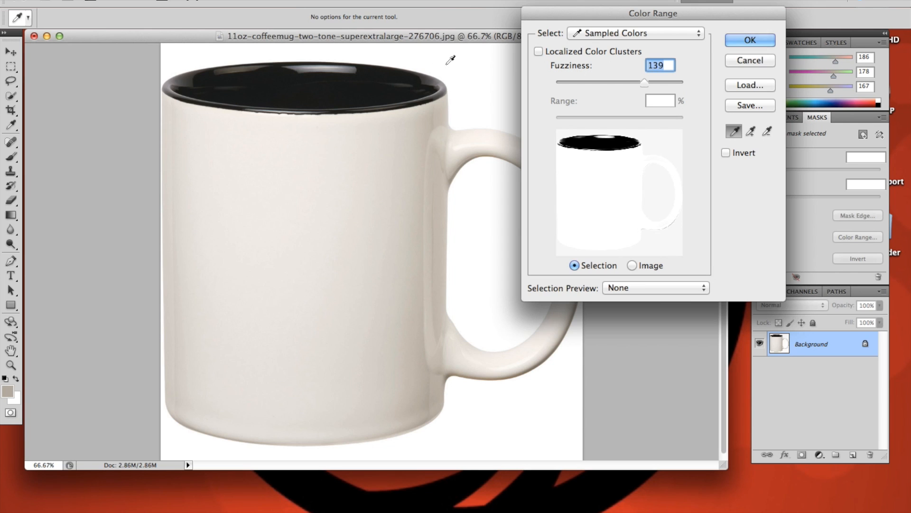
pyautogui.moveTo(645, 82); pyautogui.dragTo(582, 92)
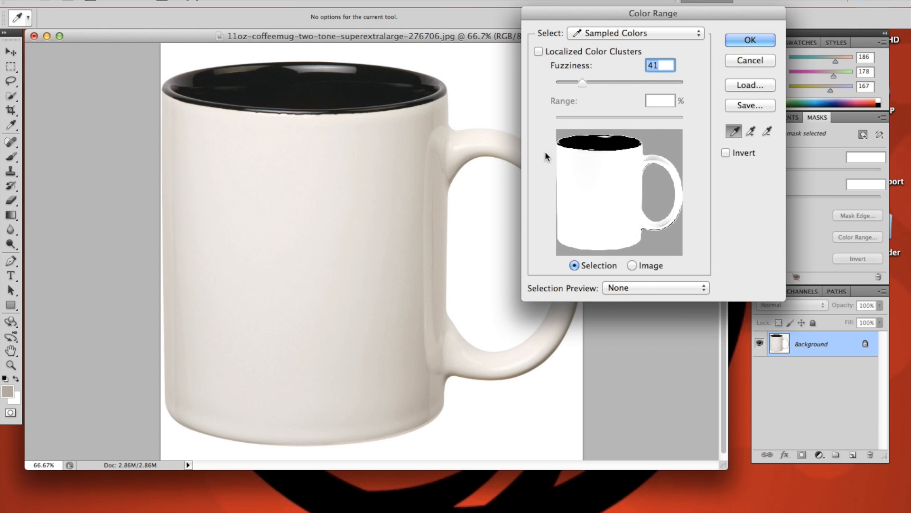
pyautogui.click(491, 135)
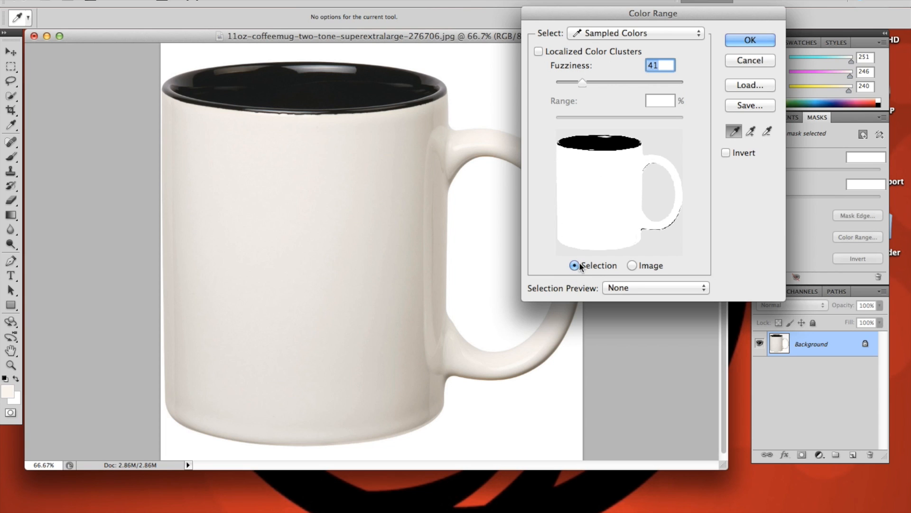
pyautogui.click(753, 39)
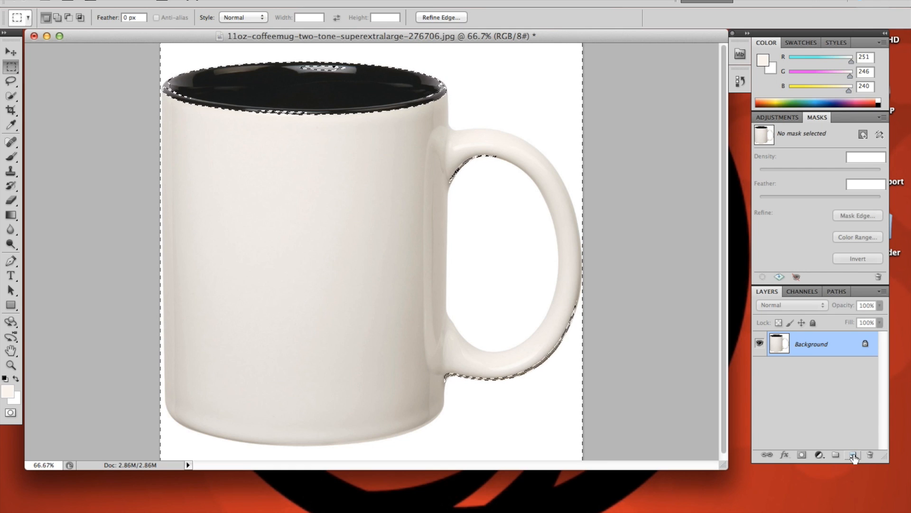
# Add a Hue/Saturation adjustment layer for the selection with Colorize on, hue 119 and saturation 86
pyautogui.click(821, 455)
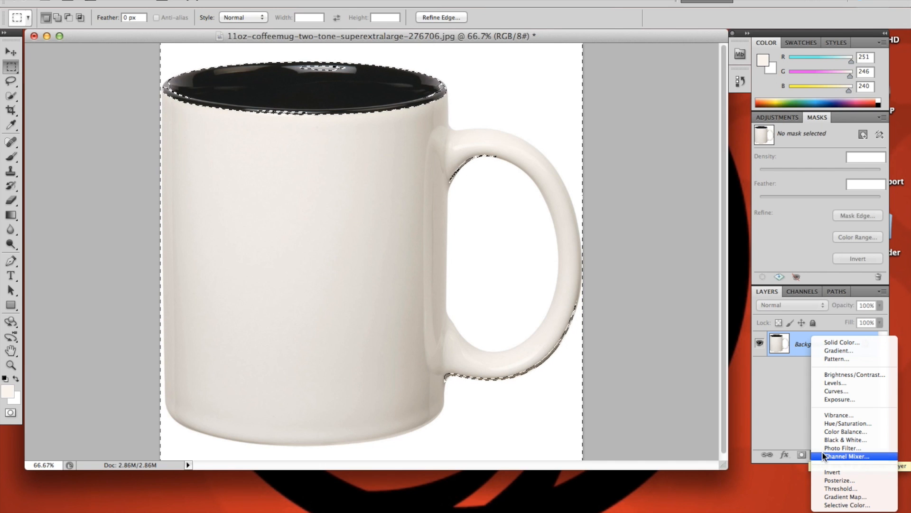
pyautogui.click(828, 423)
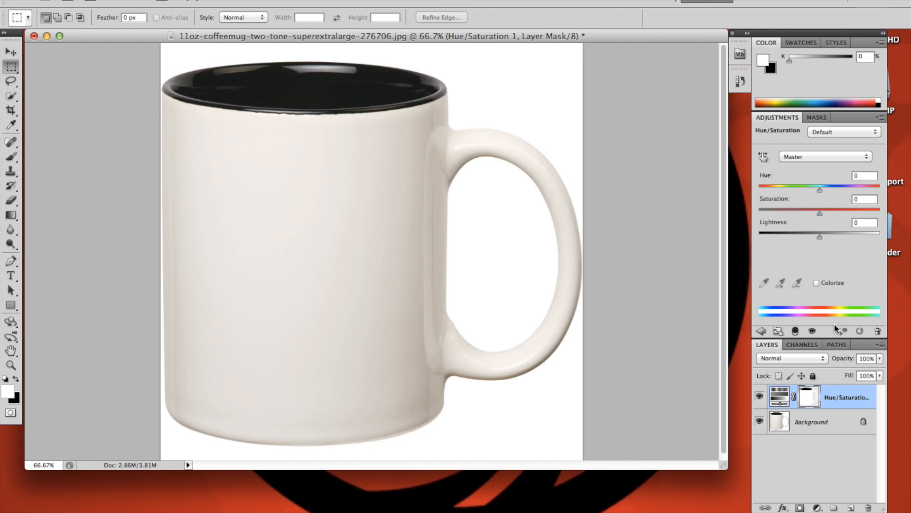
pyautogui.click(816, 283)
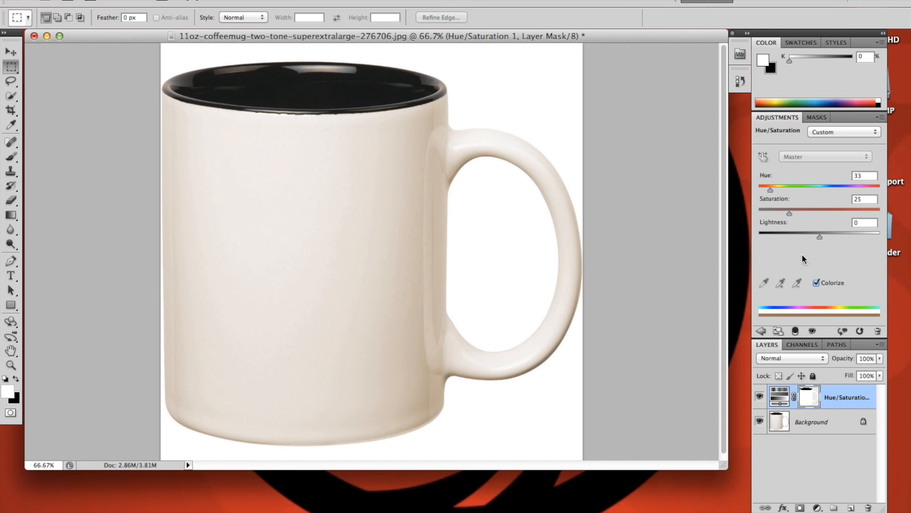
pyautogui.moveTo(790, 216); pyautogui.dragTo(834, 219)
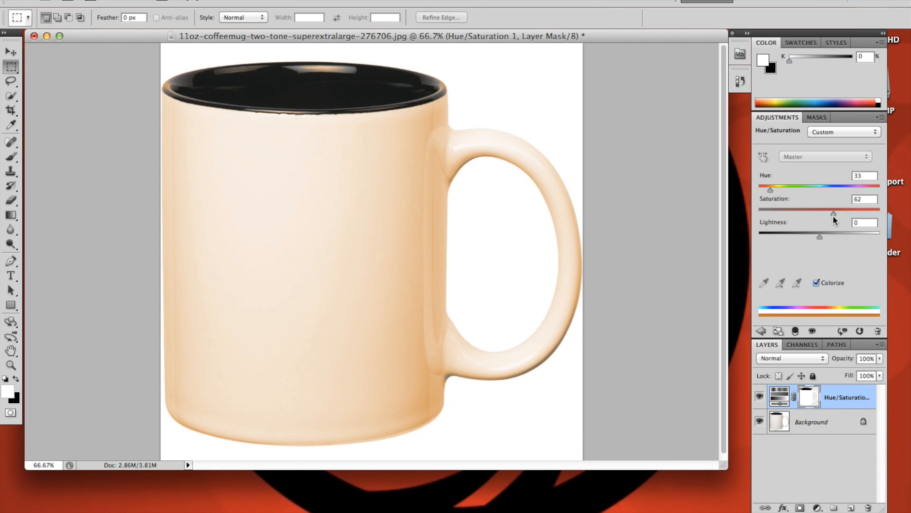
pyautogui.moveTo(772, 189); pyautogui.dragTo(863, 214)
# Tint the mug pink by setting the adjustment's hue to 343 and its lightness to +8
pyautogui.moveTo(820, 238)
pyautogui.mouseDown()
pyautogui.moveTo(851, 238)
pyautogui.moveTo(804, 238)
pyautogui.mouseUp()
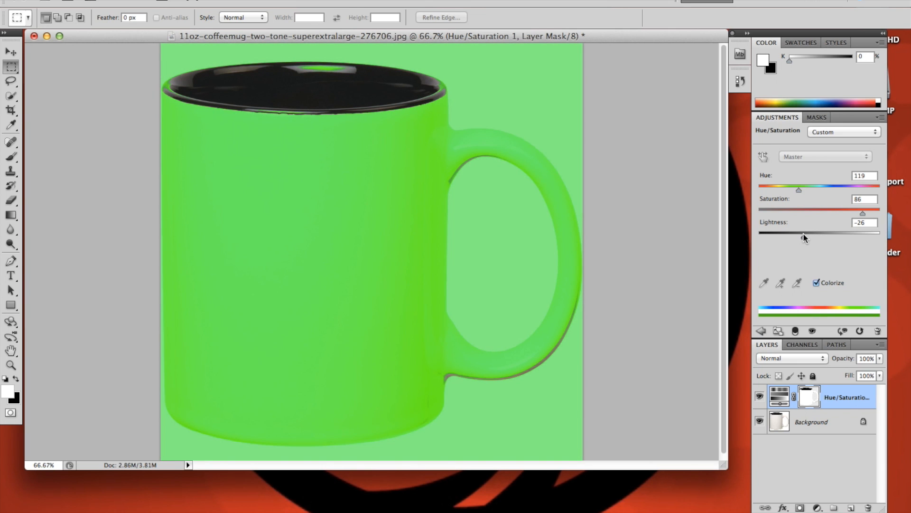
pyautogui.moveTo(805, 237); pyautogui.dragTo(808, 237)
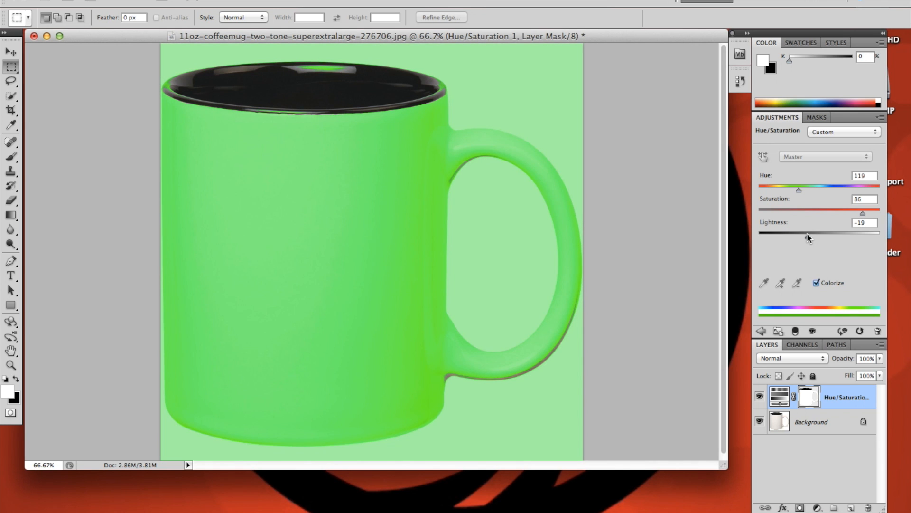
pyautogui.moveTo(808, 237); pyautogui.dragTo(814, 237)
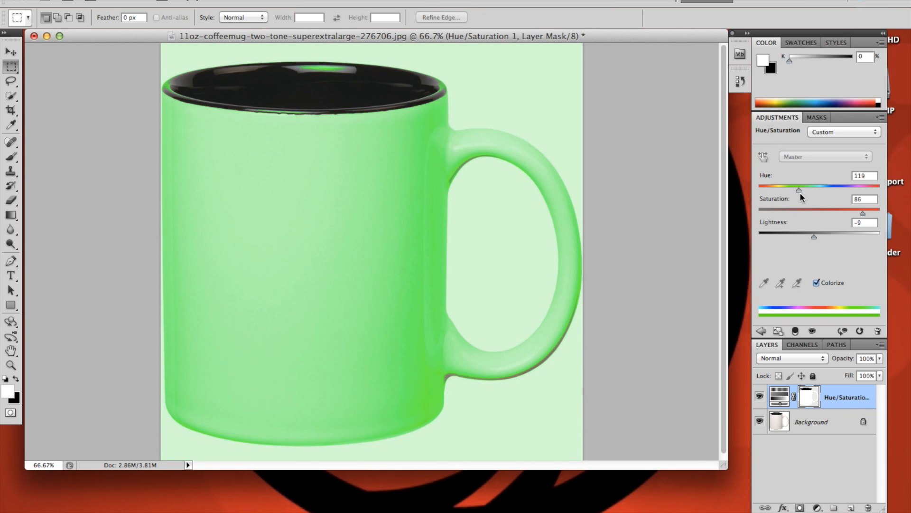
pyautogui.moveTo(798, 190); pyautogui.dragTo(876, 190)
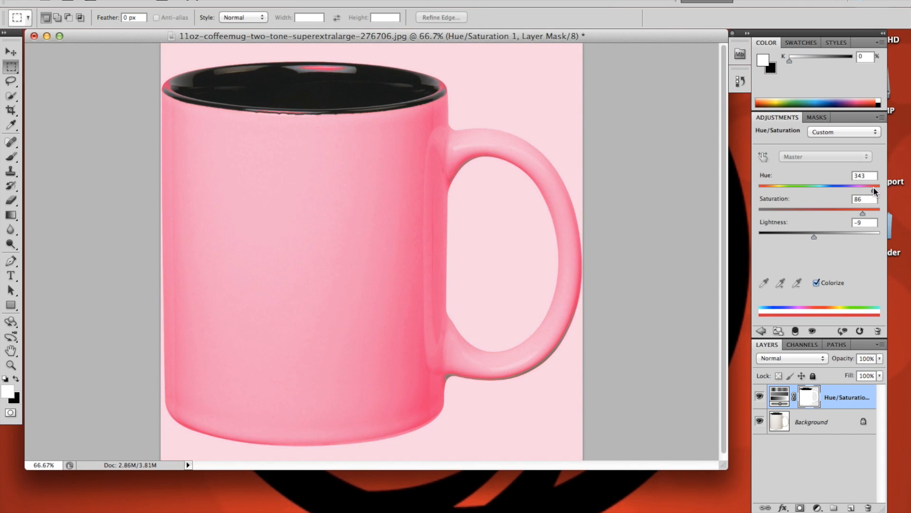
pyautogui.moveTo(814, 237); pyautogui.dragTo(824, 240)
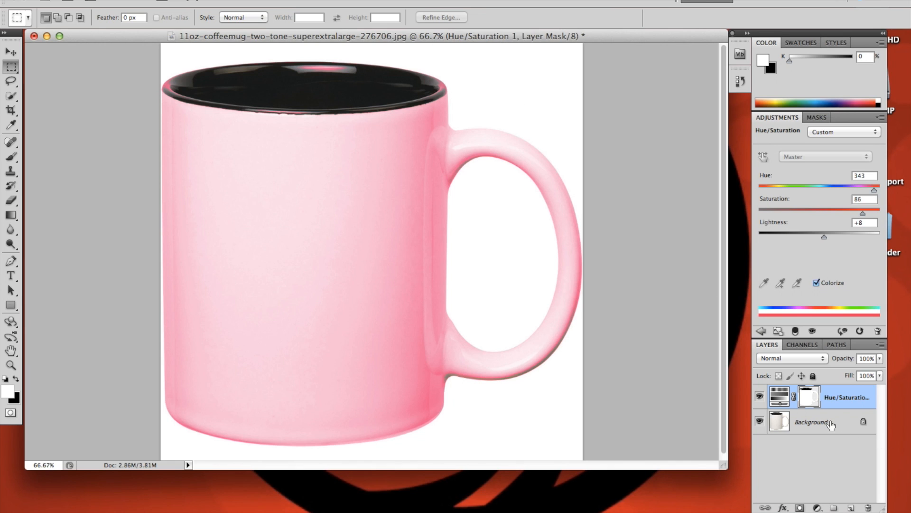
# Convert the locked Background into a regular layer and place a new empty layer beneath it
pyautogui.doubleClick(831, 424)
pyautogui.click(576, 209)
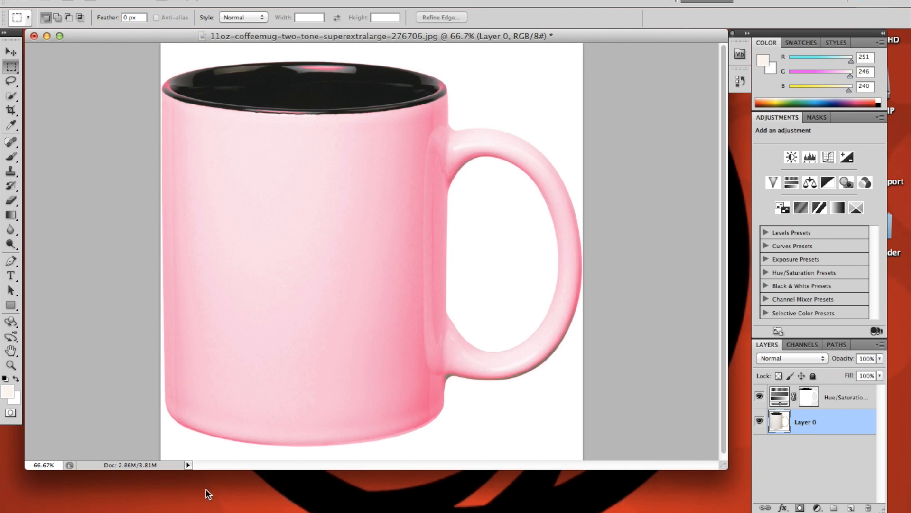
pyautogui.click(851, 507)
pyautogui.moveTo(834, 421); pyautogui.dragTo(827, 462)
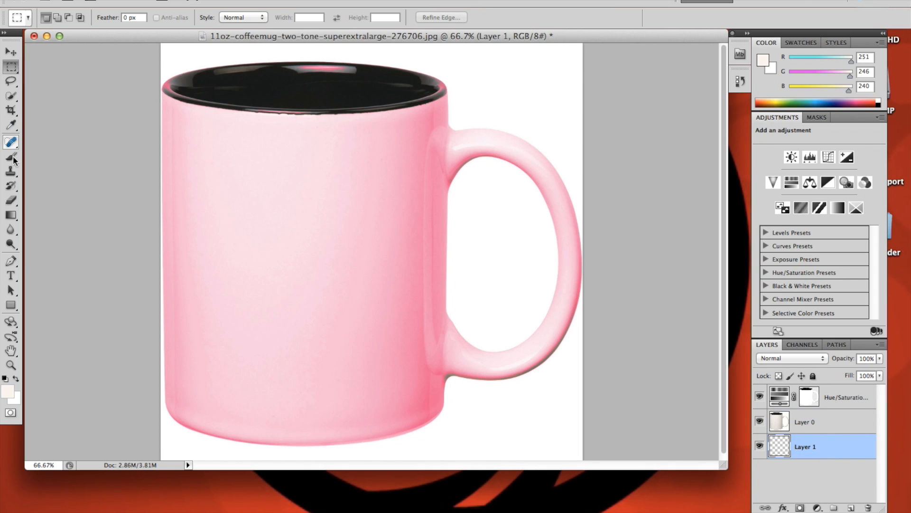
# Select the white area around and inside the handle with Quick Selection, working on the mug layer
pyautogui.click(12, 98)
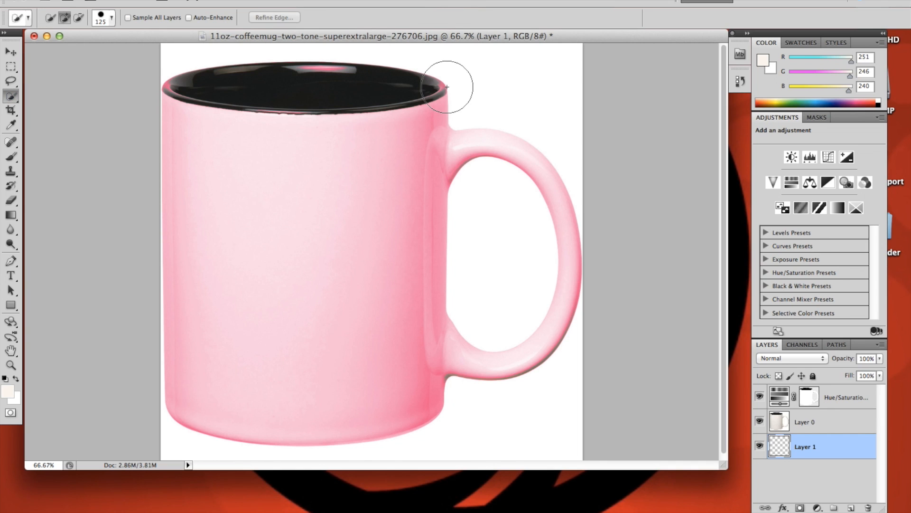
pyautogui.click(499, 93)
pyautogui.click(501, 238)
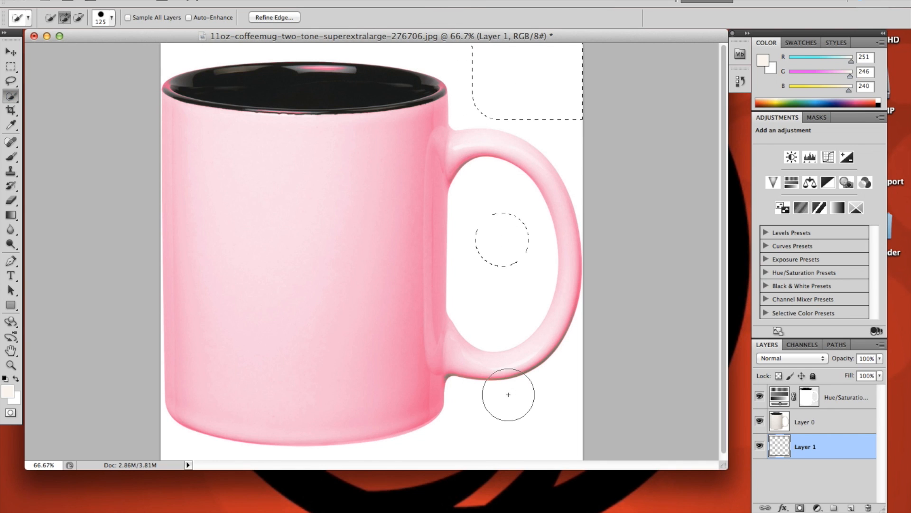
pyautogui.click(847, 426)
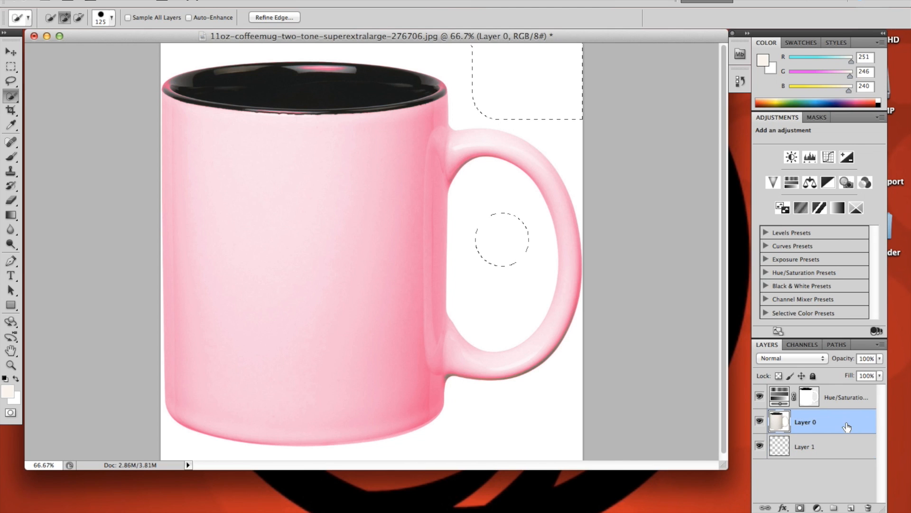
pyautogui.click(496, 278)
pyautogui.click(539, 412)
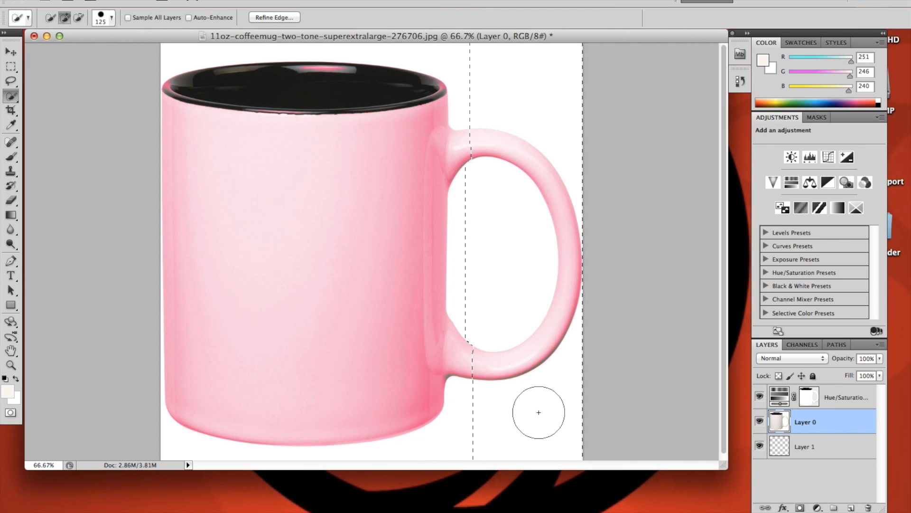
# Reduce the Quick Selection brush to 25 and subtract the handle's lower curve from the selection
pyautogui.press('[')
pyautogui.press('[')
pyautogui.press('[')
pyautogui.press('[')
pyautogui.press('[')
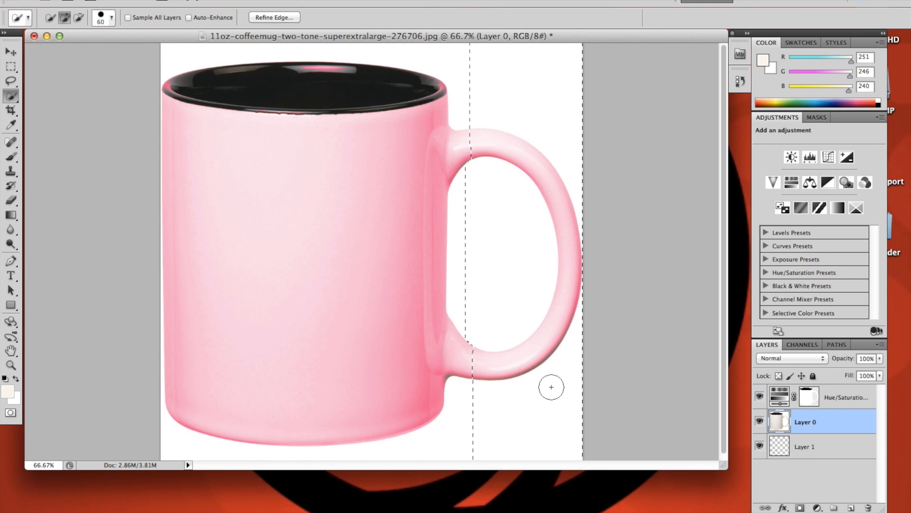
pyautogui.press('alt')
pyautogui.press('[')
pyautogui.press('[')
pyautogui.press('[')
pyautogui.press('alt')
pyautogui.press('alt')
pyautogui.click(552, 325)
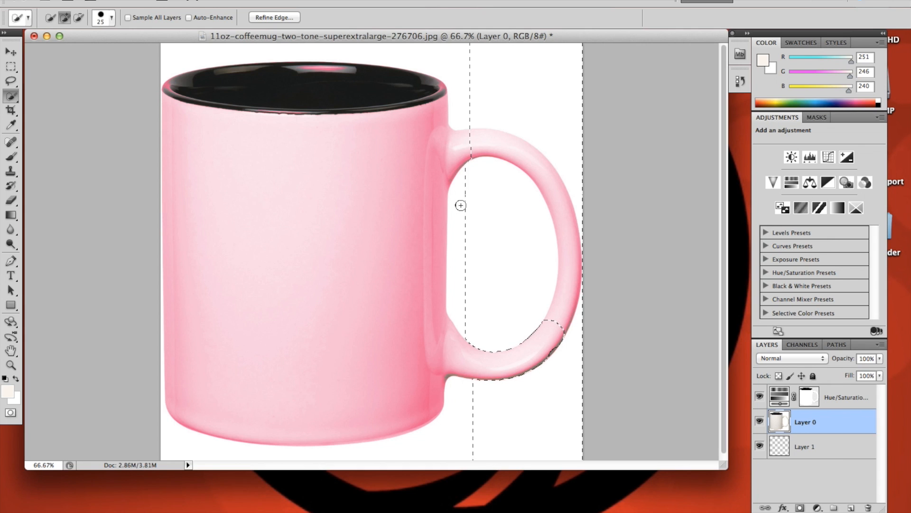
# Subtract the rest of the handle from the selection and add the white strip along its outer edge
pyautogui.press('alt')
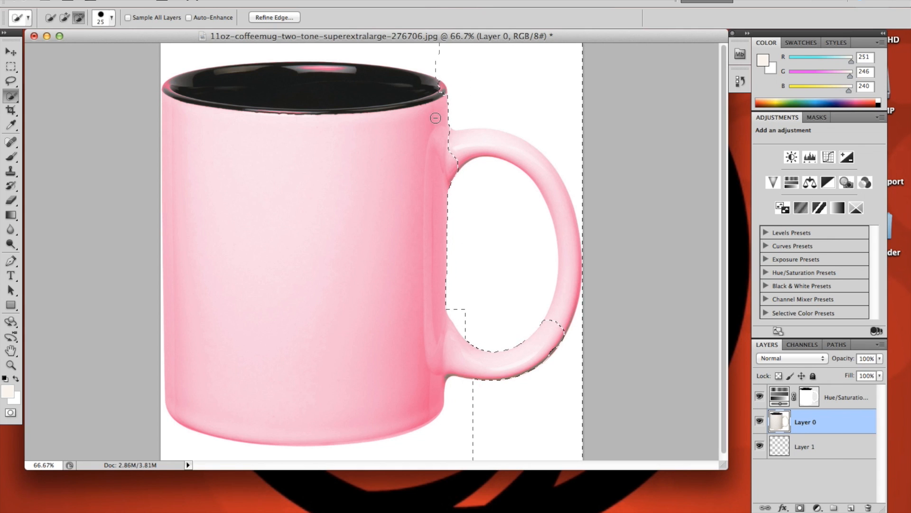
pyautogui.moveTo(455, 151)
pyautogui.mouseDown()
pyautogui.moveTo(484, 141)
pyautogui.moveTo(448, 140)
pyautogui.moveTo(497, 141)
pyautogui.moveTo(551, 186)
pyautogui.mouseUp()
pyautogui.moveTo(564, 228); pyautogui.dragTo(567, 300)
pyautogui.click(581, 320)
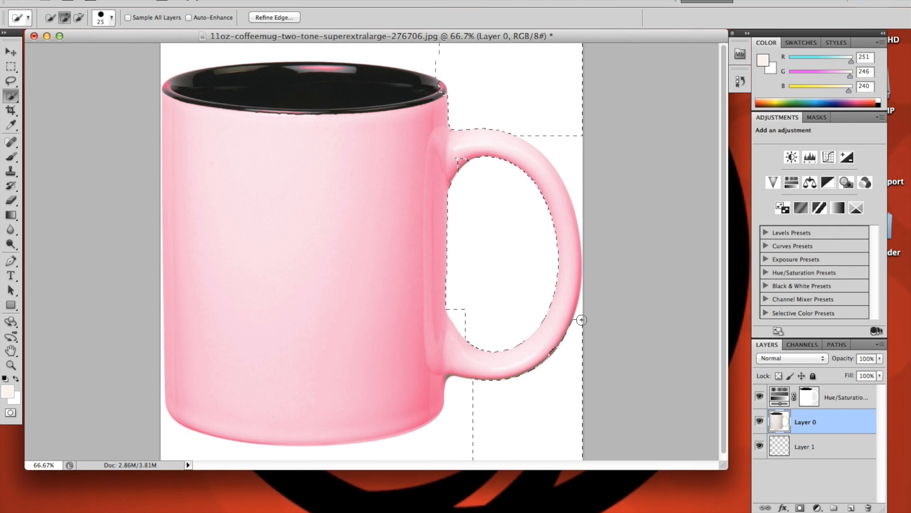
pyautogui.click(585, 296)
pyautogui.click(571, 155)
pyautogui.click(583, 176)
pyautogui.click(585, 213)
# Add the white area above the mug to the selection and subtract the mug's black interior and rim
pyautogui.click(357, 55)
pyautogui.moveTo(322, 46); pyautogui.dragTo(169, 51)
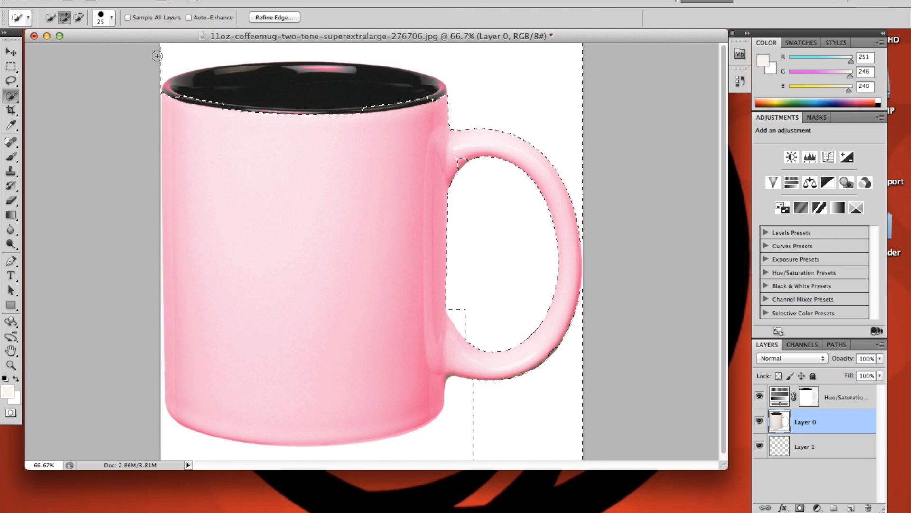
pyautogui.moveTo(216, 77)
pyautogui.mouseDown()
pyautogui.moveTo(437, 91)
pyautogui.moveTo(425, 85)
pyautogui.moveTo(389, 111)
pyautogui.mouseUp()
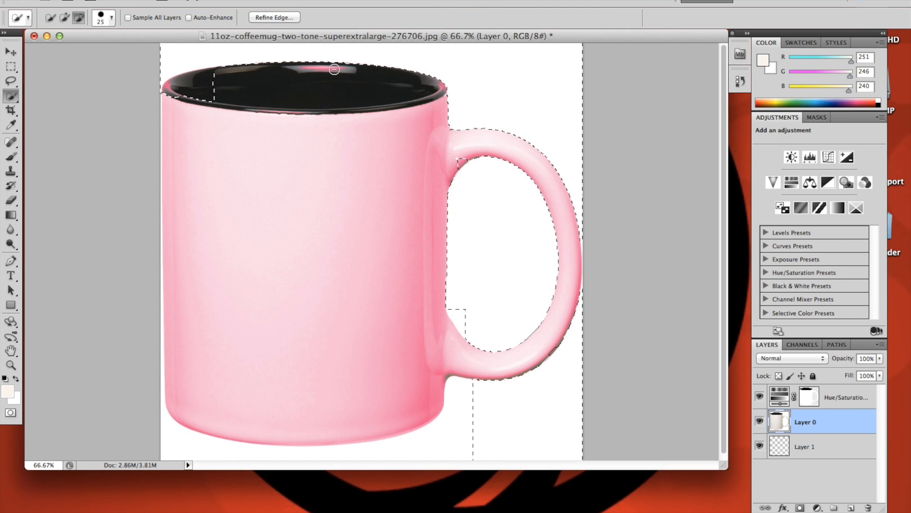
pyautogui.click(199, 84)
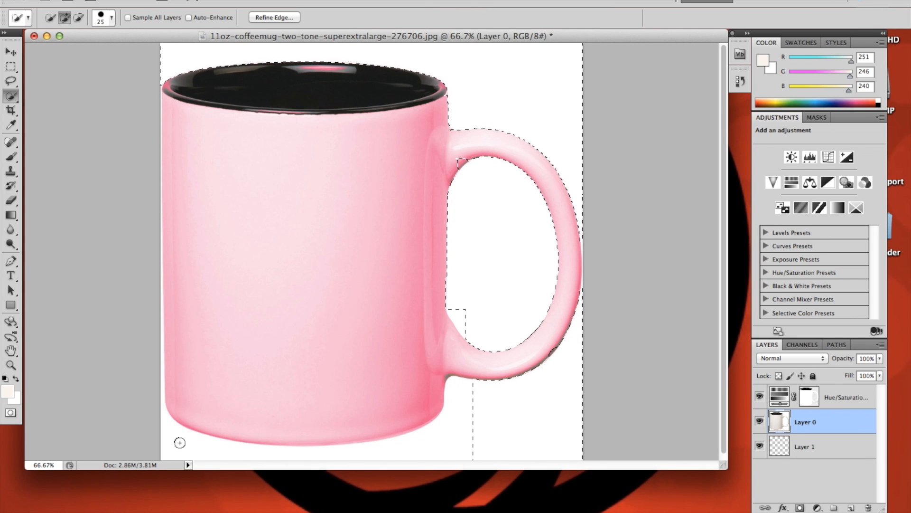
# Add the white area below the mug to the selection, keeping the mug and the handle's base out
pyautogui.moveTo(173, 445)
pyautogui.mouseDown()
pyautogui.moveTo(201, 456)
pyautogui.moveTo(303, 458)
pyautogui.moveTo(466, 446)
pyautogui.mouseUp()
pyautogui.press('alt')
pyautogui.press('alt')
# Try deleting the selected white background from the mug layer, and undo the deletion
pyautogui.press('Delete')
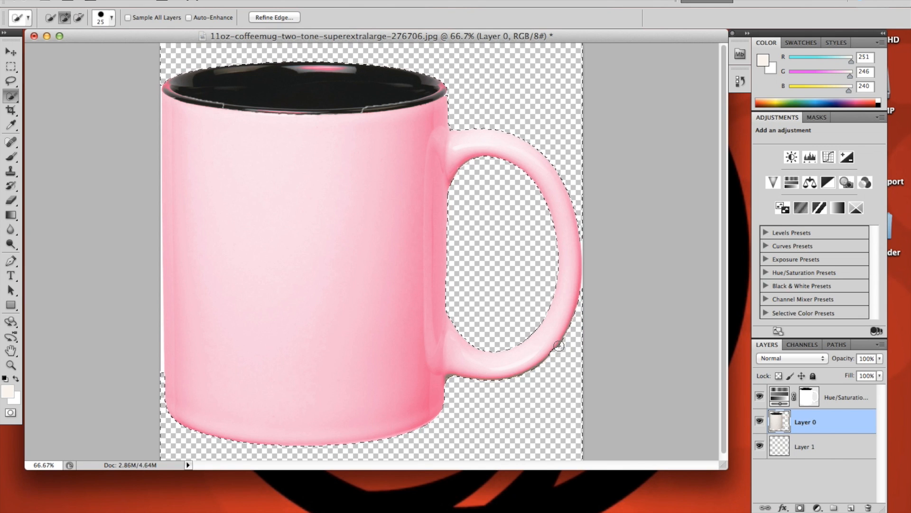
pyautogui.press('super+z')
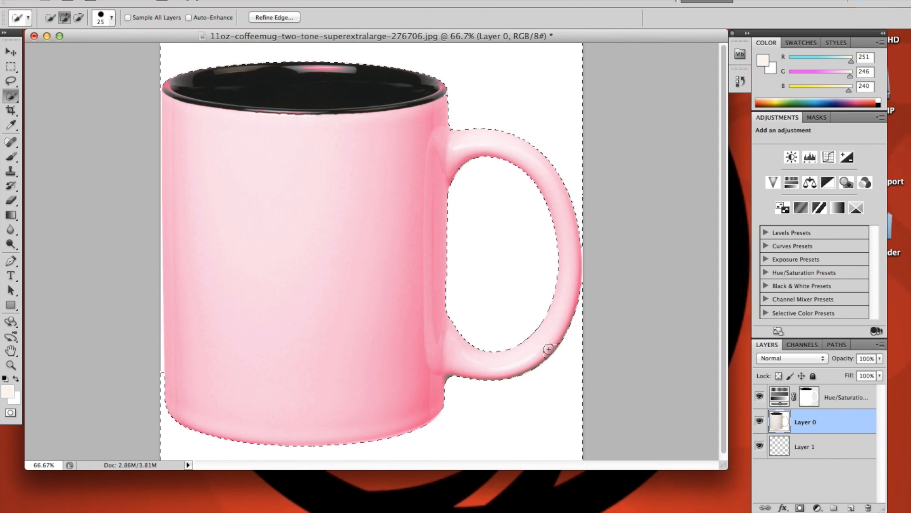
# Subtract the handle's lower outer edge from the background selection
pyautogui.press('alt')
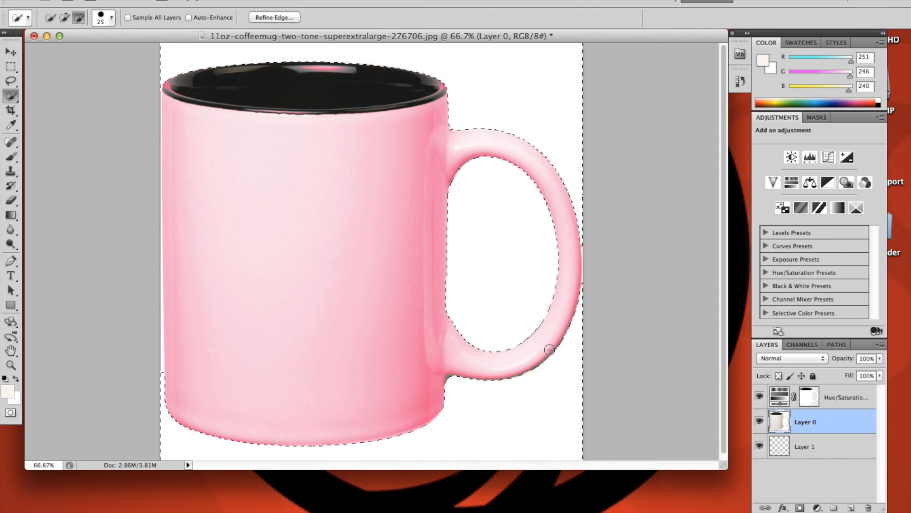